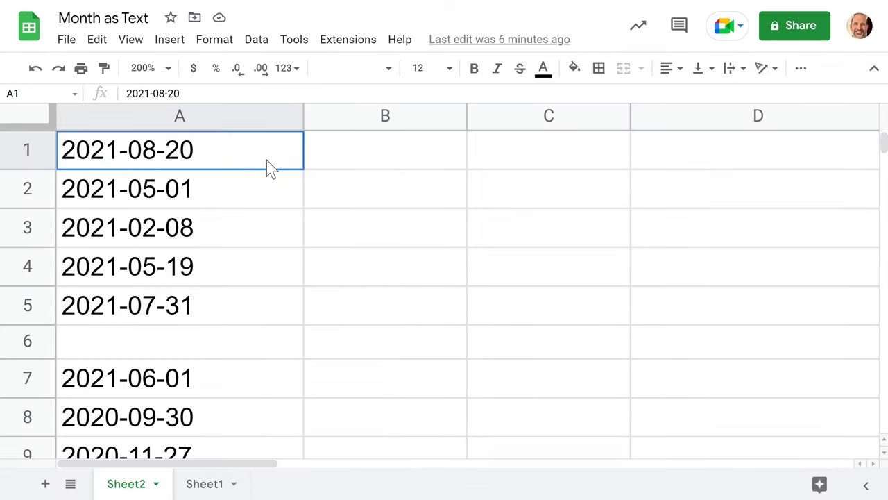
# Select the five date cells A1:A5, starting with 2021-08-20 in A1.
pyautogui.moveTo(270, 165); pyautogui.dragTo(270, 313)
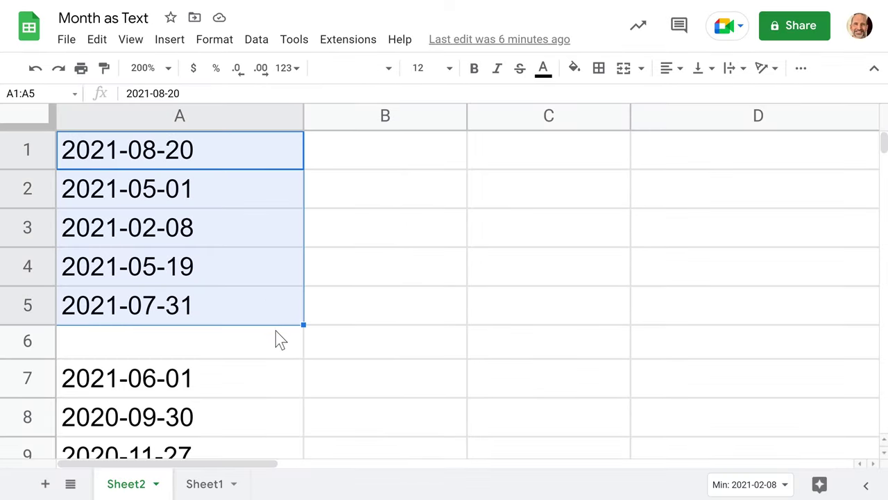
pyautogui.click(223, 167)
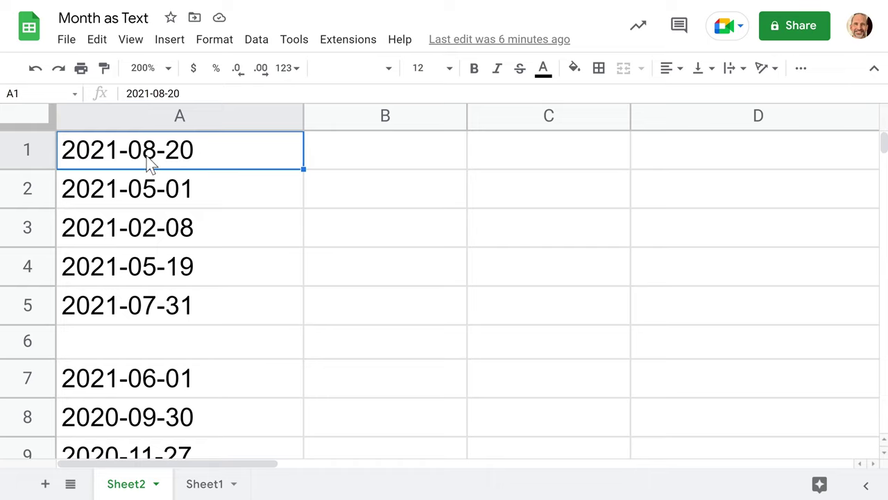
pyautogui.click(170, 199)
pyautogui.click(171, 228)
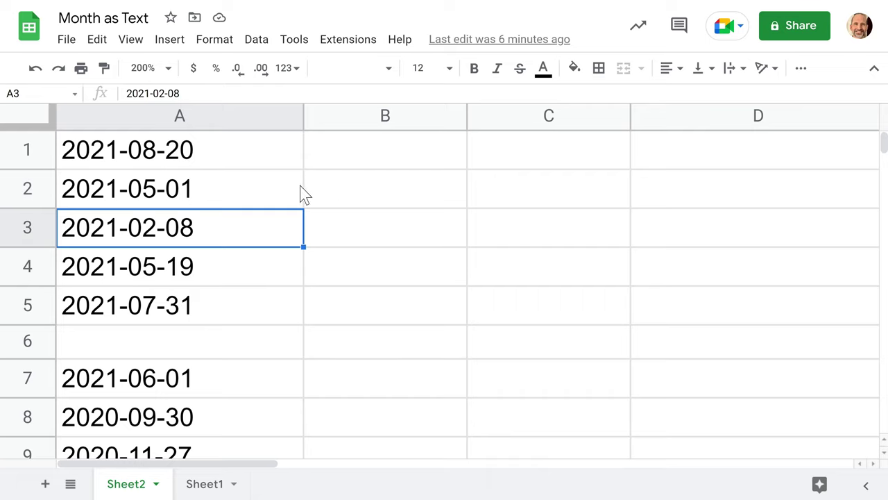
pyautogui.click(193, 157)
pyautogui.moveTo(193, 157); pyautogui.dragTo(238, 304)
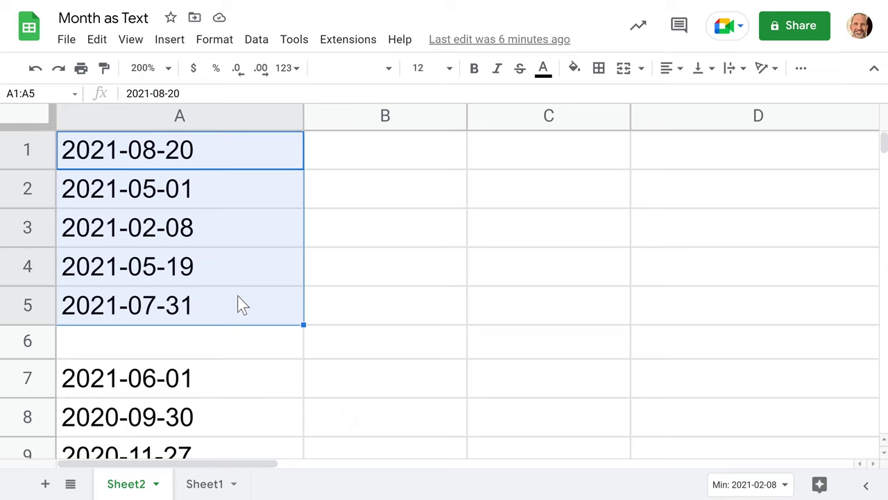
# Build a custom date format with only Month (August), removing the day and year parts.
pyautogui.click(225, 43)
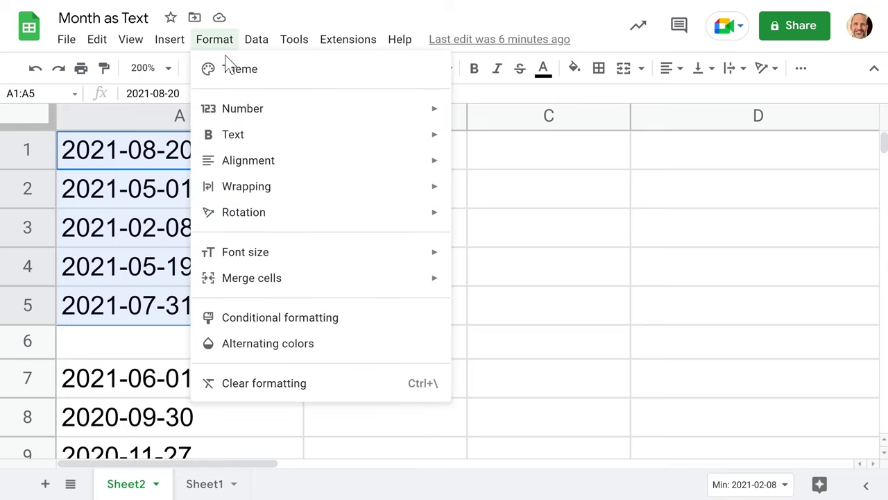
pyautogui.moveTo(230, 110)
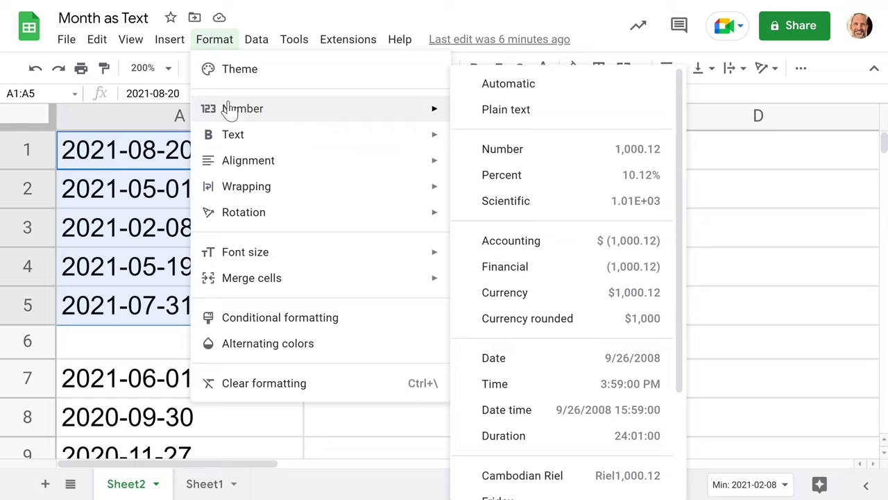
pyautogui.scroll(-2, 561, 380)
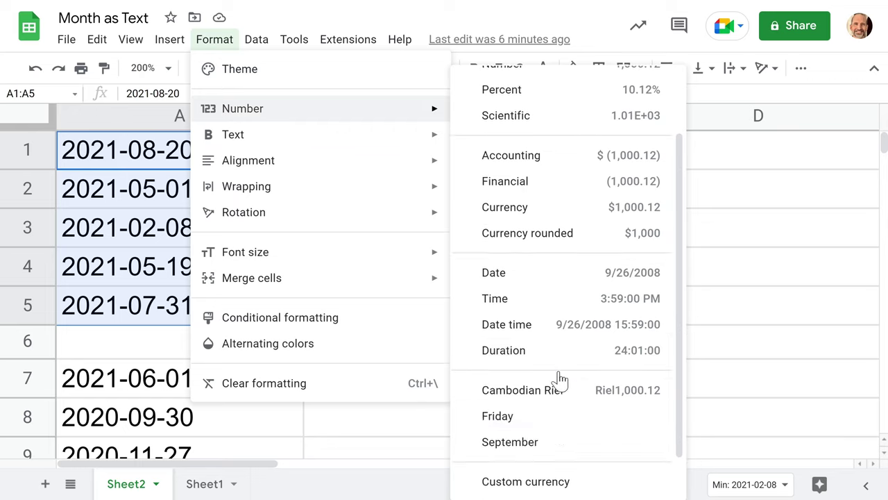
pyautogui.scroll(-1, 560, 380)
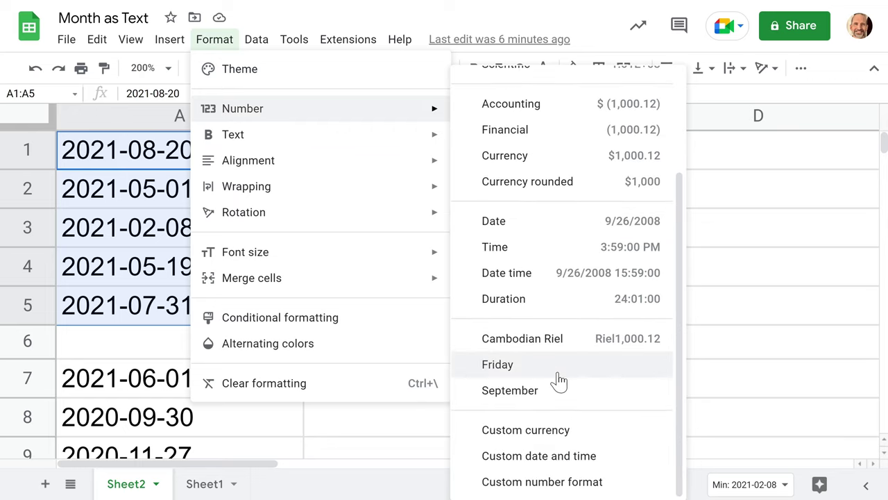
pyautogui.click(560, 464)
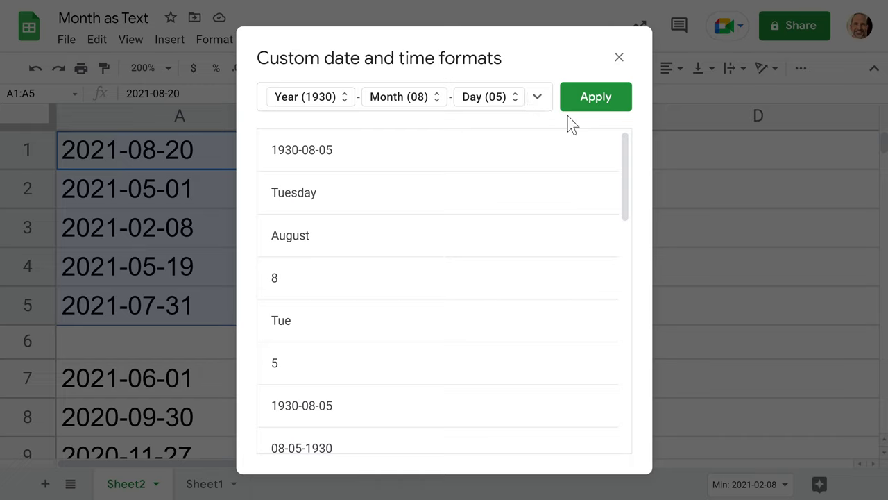
pyautogui.press('BackSpace')
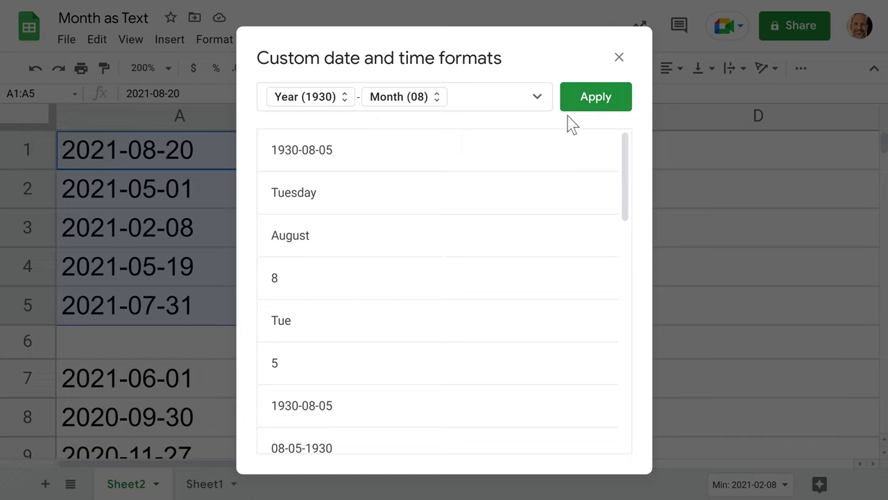
pyautogui.press('BackSpace')
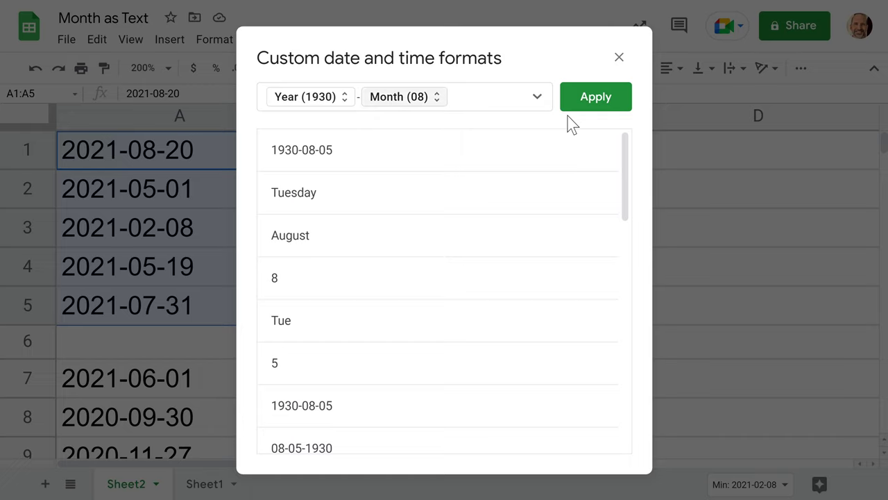
pyautogui.press('Left')
pyautogui.press('BackSpace')
pyautogui.press('BackSpace')
pyautogui.press('BackSpace')
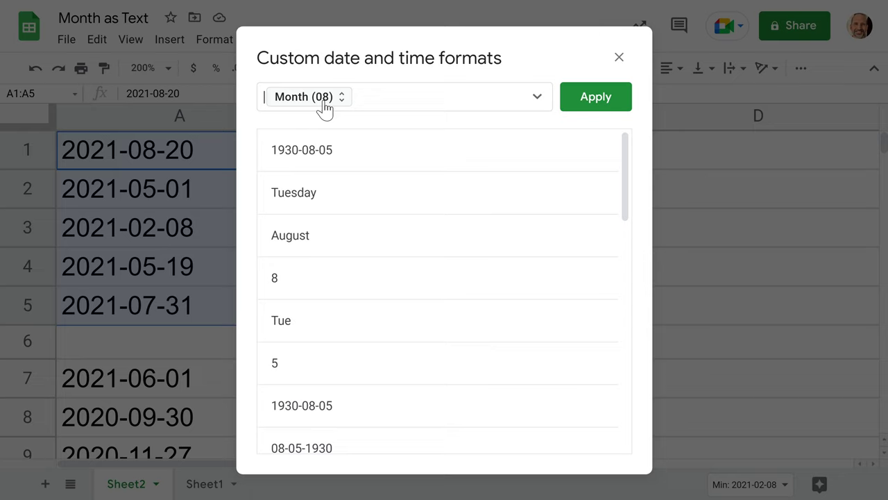
pyautogui.click(325, 104)
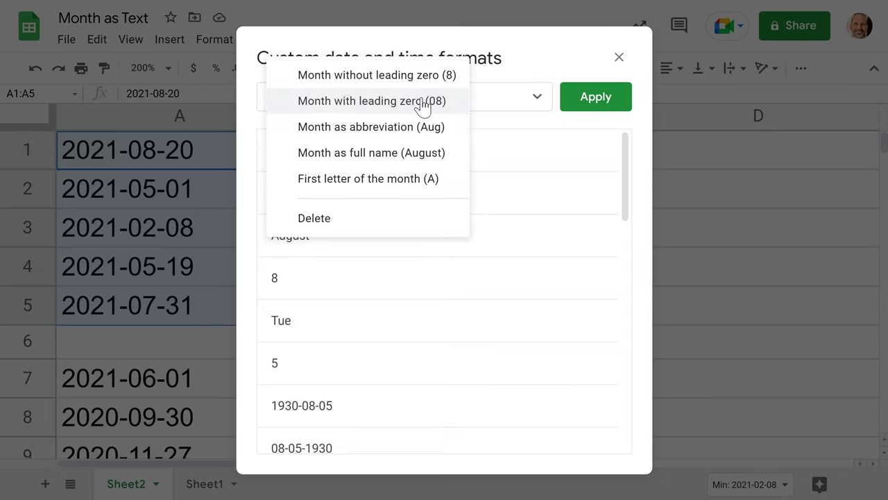
pyautogui.click(450, 163)
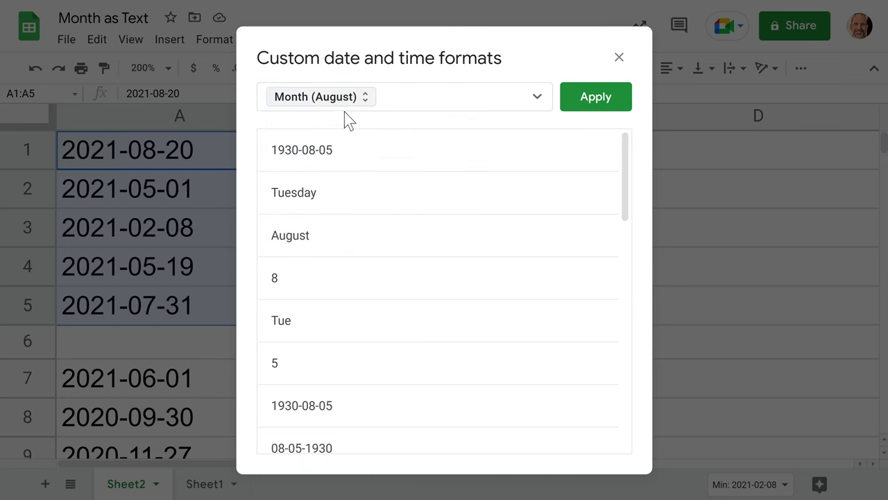
# Apply the month format so A1:A5 read August to July; confirm A3 still holds 2/8/2021.
pyautogui.click(601, 96)
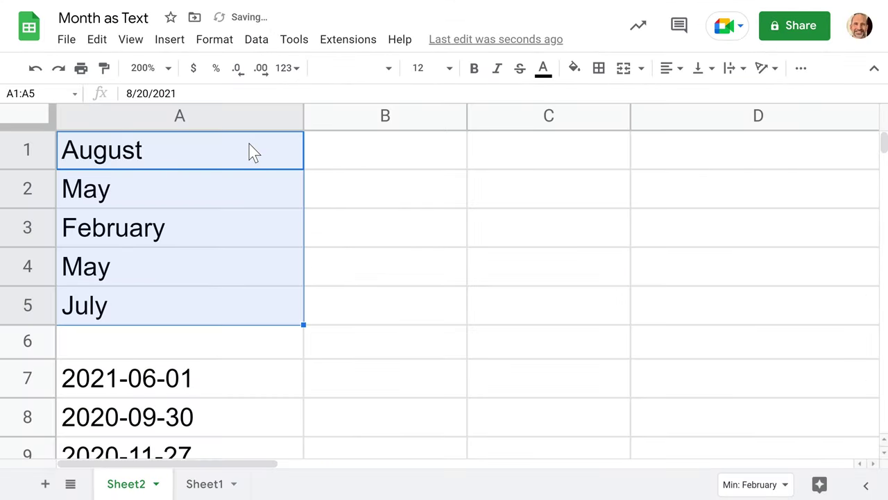
pyautogui.click(252, 151)
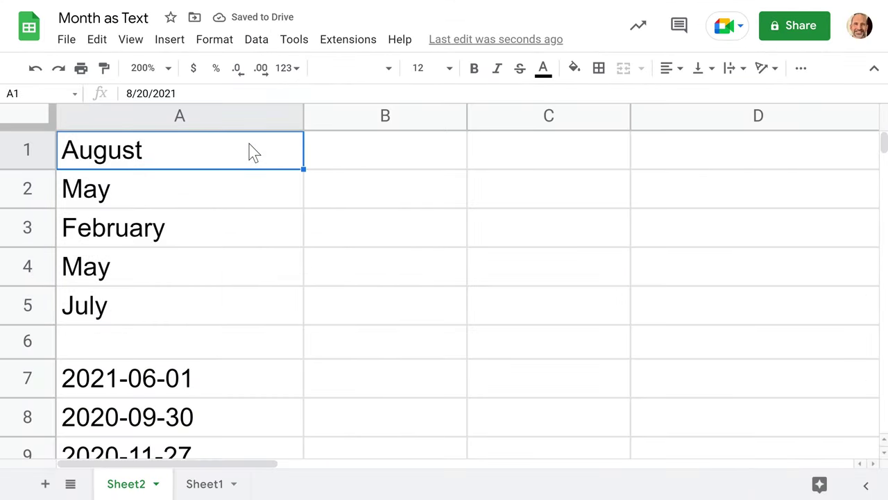
pyautogui.click(258, 196)
pyautogui.click(257, 232)
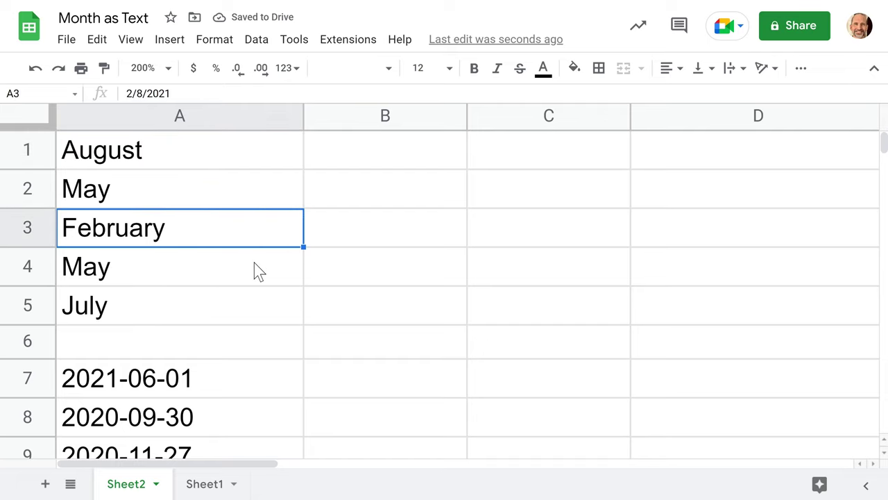
pyautogui.doubleClick(173, 220)
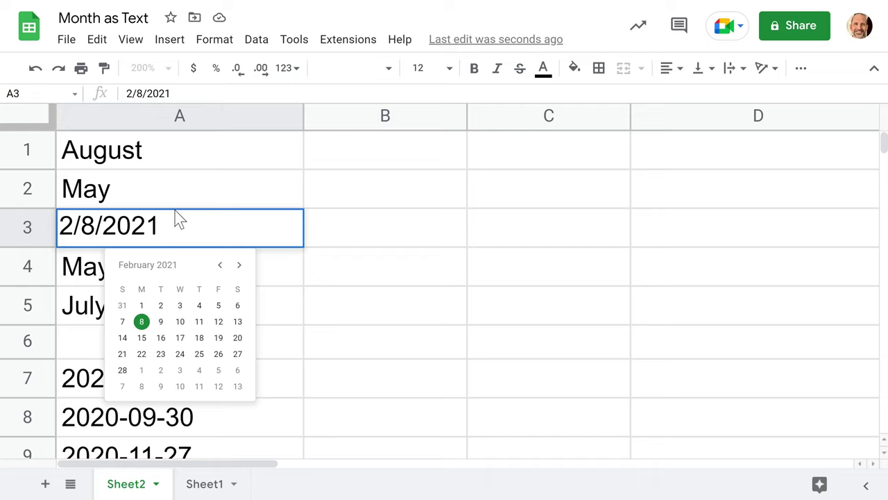
pyautogui.press('Escape')
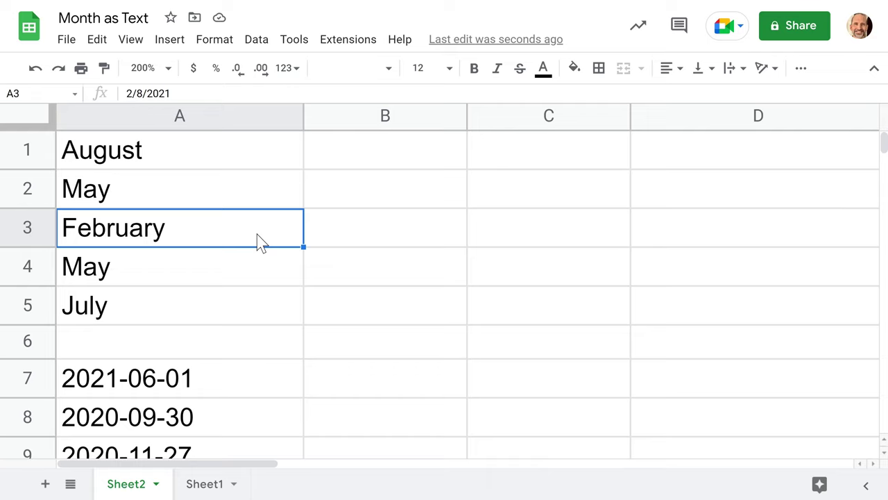
# Delete the empty row 12 below the 2021-07-11 date.
pyautogui.click(258, 283)
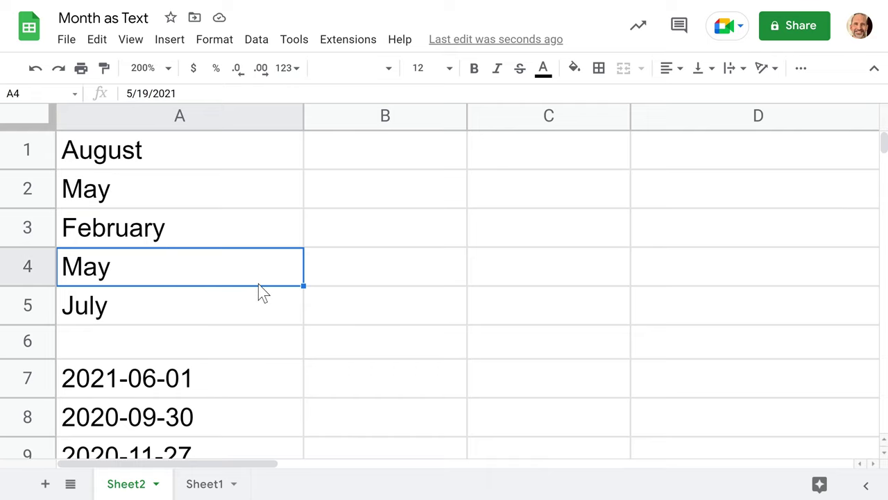
pyautogui.press('Down')
pyautogui.press('Down')
pyautogui.press('Down')
pyautogui.press('Down')
pyautogui.press('Down')
pyautogui.press('Down')
pyautogui.press('Down')
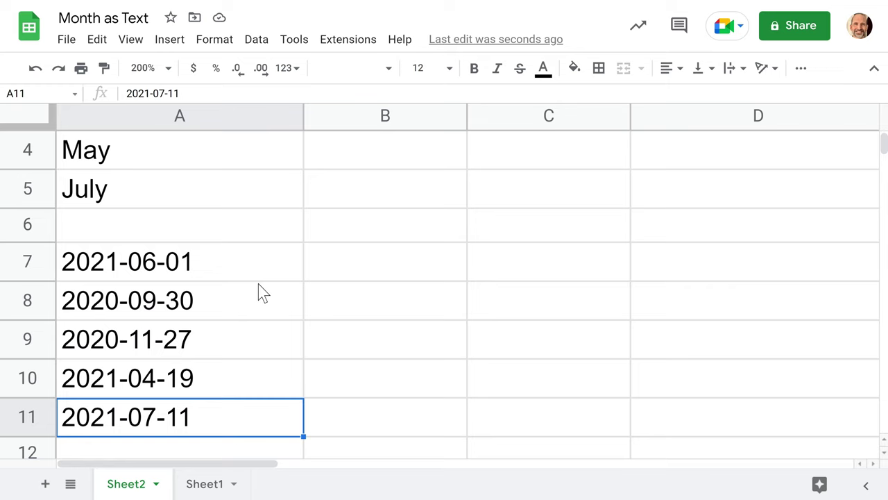
pyautogui.press('Down')
pyautogui.press('Down')
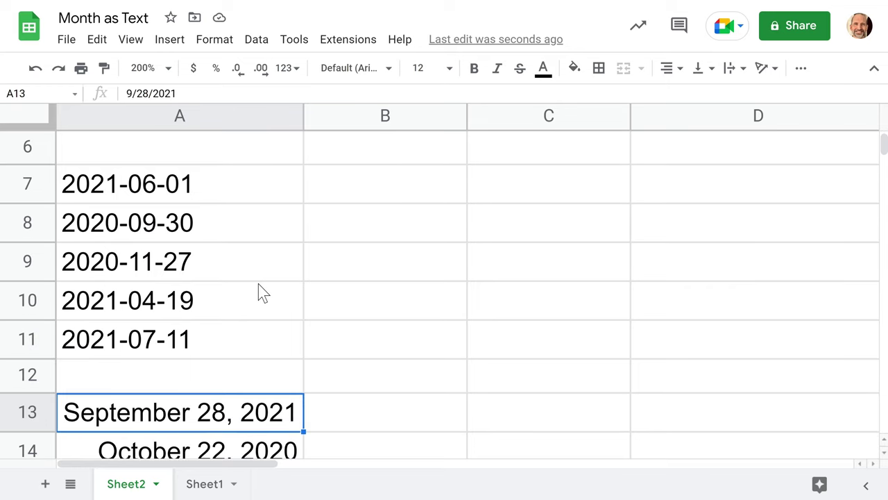
pyautogui.rightClick(14, 378)
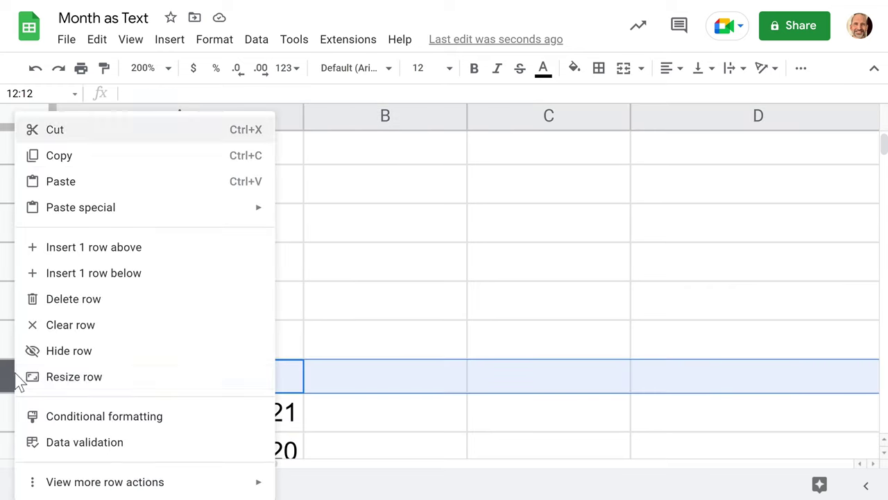
pyautogui.click(77, 299)
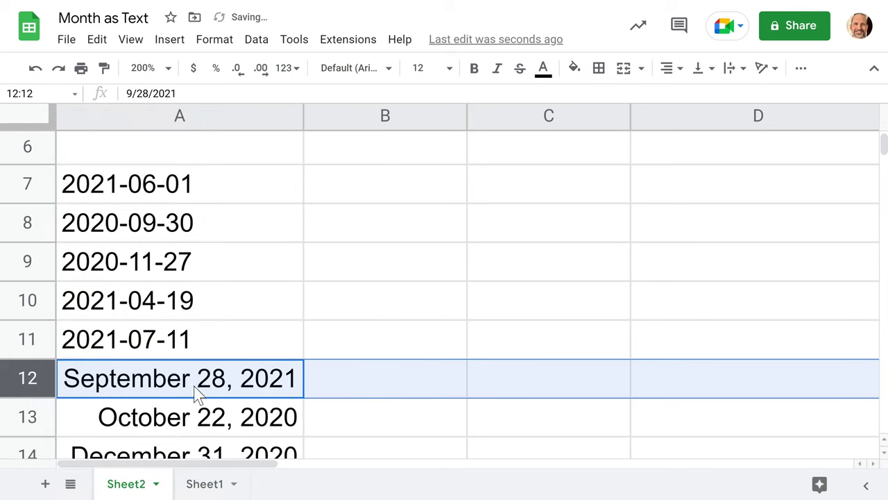
# Review the column A entries from A7 down to September 28, 2021, ending on cell B7.
pyautogui.click(201, 385)
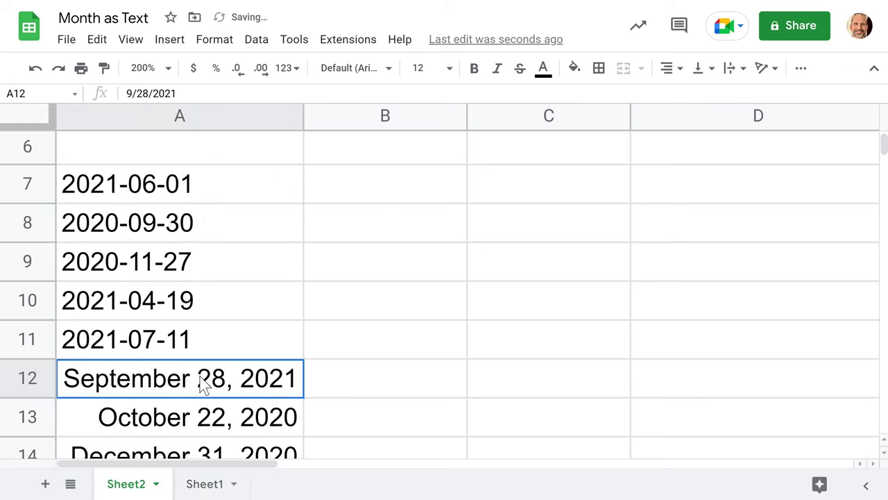
pyautogui.click(182, 262)
pyautogui.click(186, 312)
pyautogui.click(193, 344)
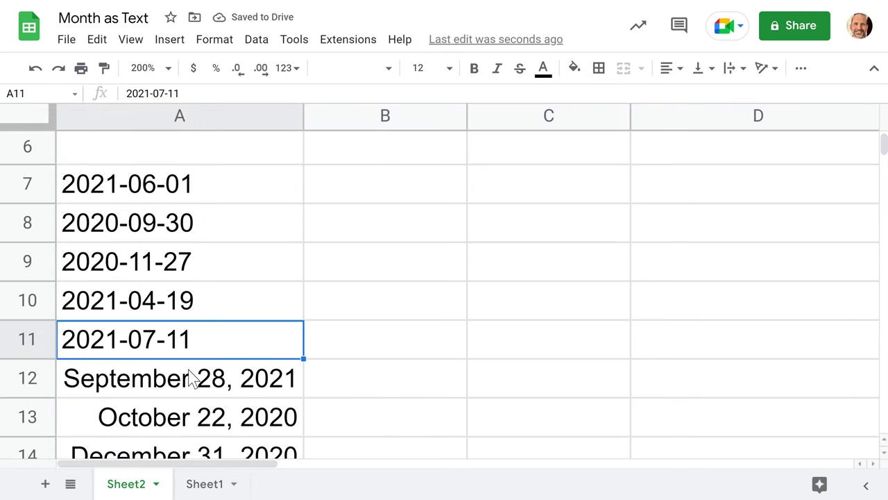
pyautogui.click(194, 380)
pyautogui.click(194, 314)
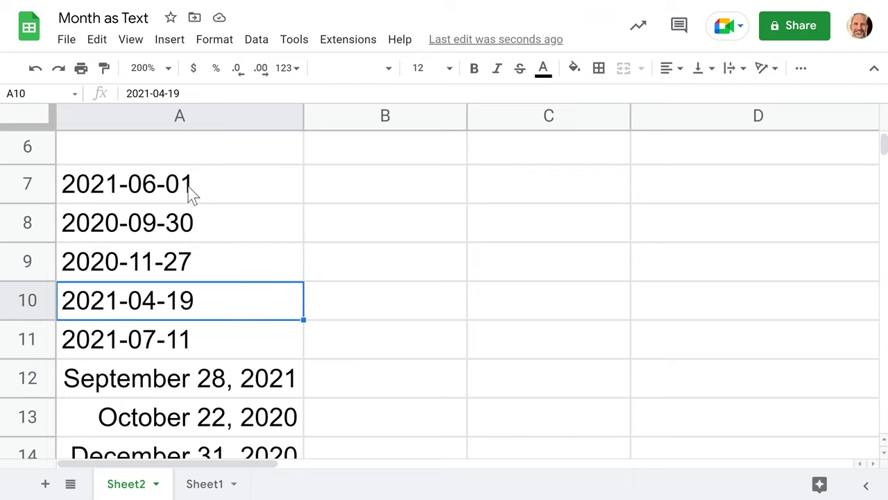
pyautogui.click(187, 190)
pyautogui.click(359, 185)
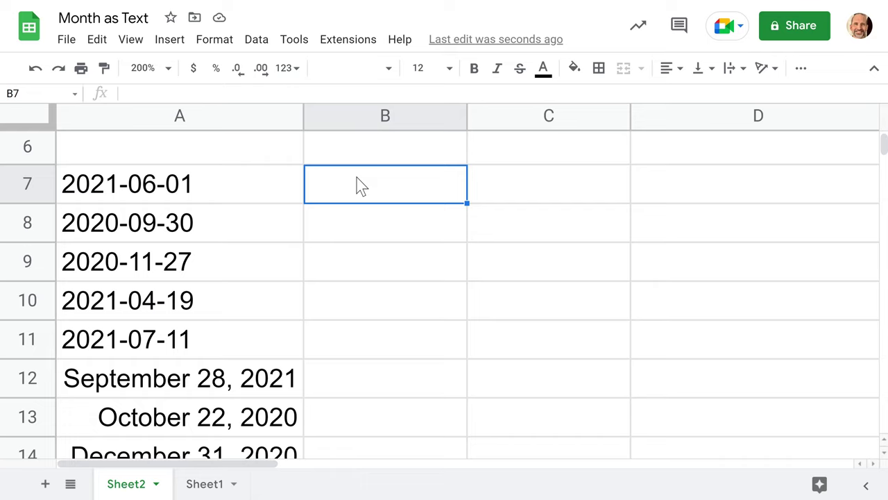
# Start the formula =TEXT(A7, in B7, referencing the A7 date.
pyautogui.click(251, 195)
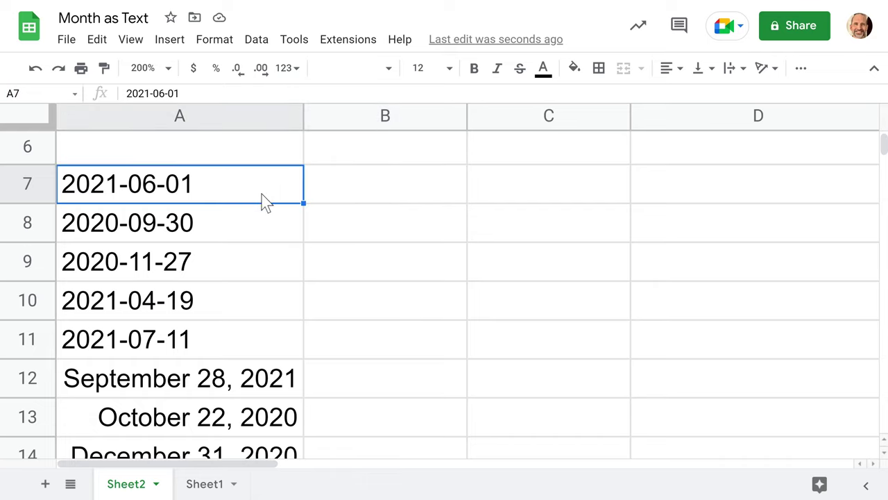
pyautogui.click(378, 195)
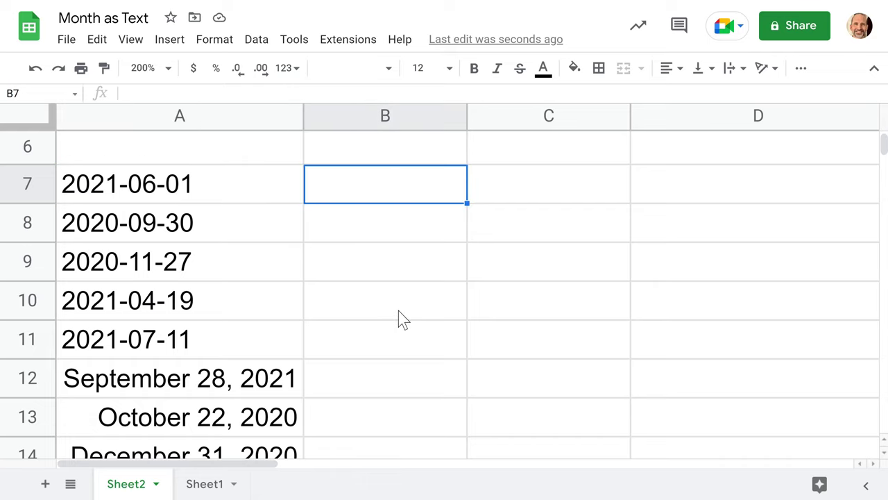
pyautogui.write('=')
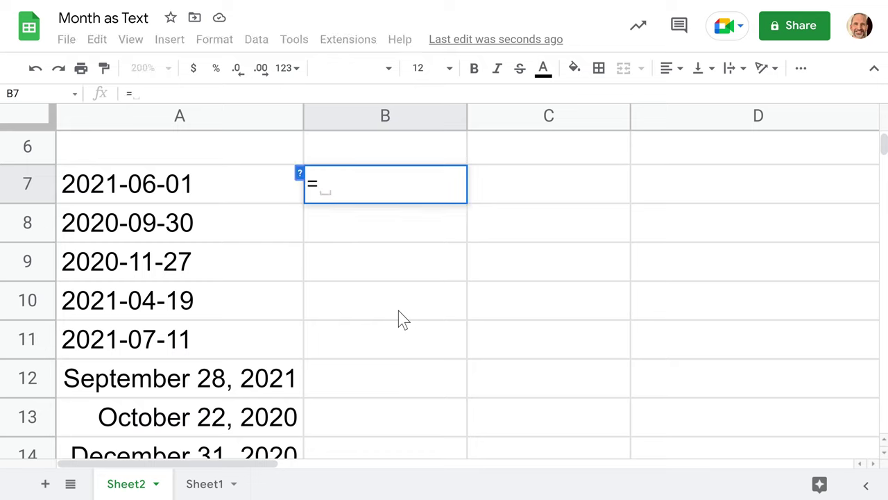
pyautogui.write('t')
pyautogui.press('BackSpace')
pyautogui.write('TEXT')
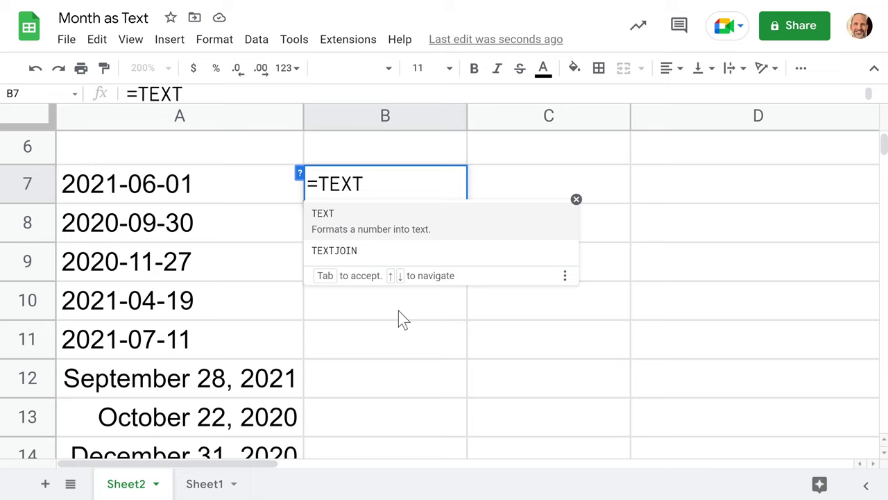
pyautogui.write('(')
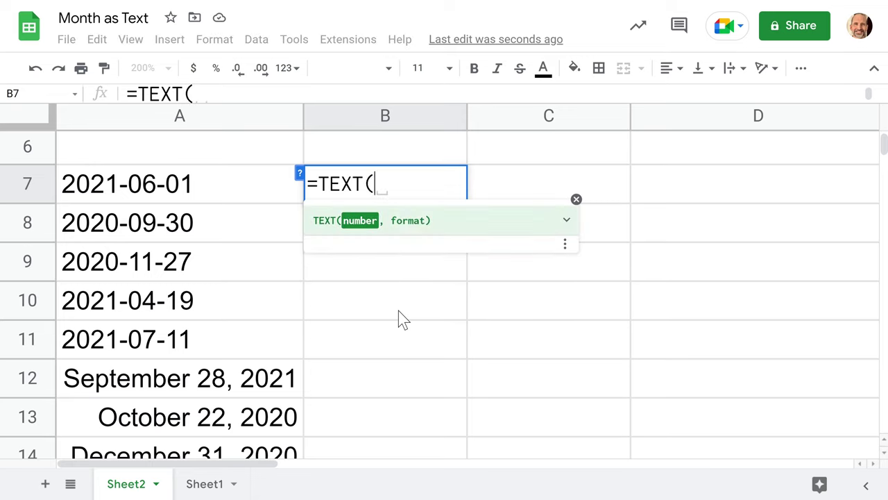
pyautogui.click(188, 199)
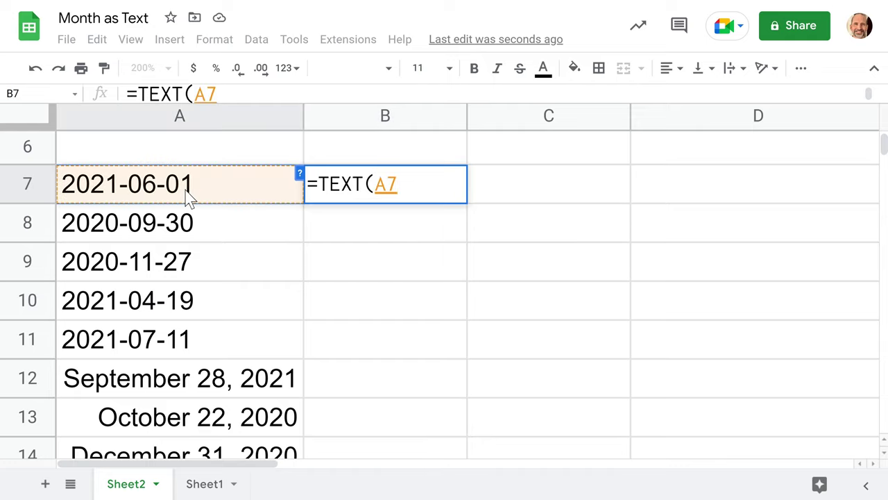
pyautogui.write(',')
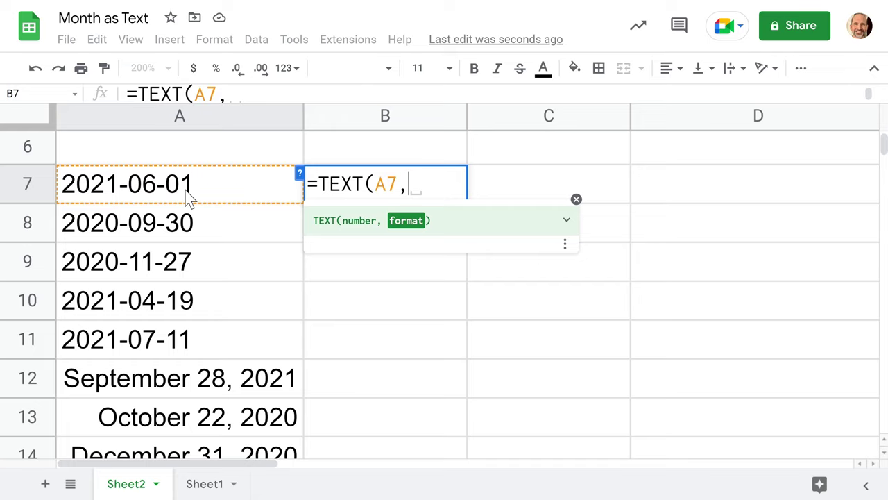
# Complete B7 as =TEXT(A7,"MMMM") so it shows June.
pyautogui.write('"')
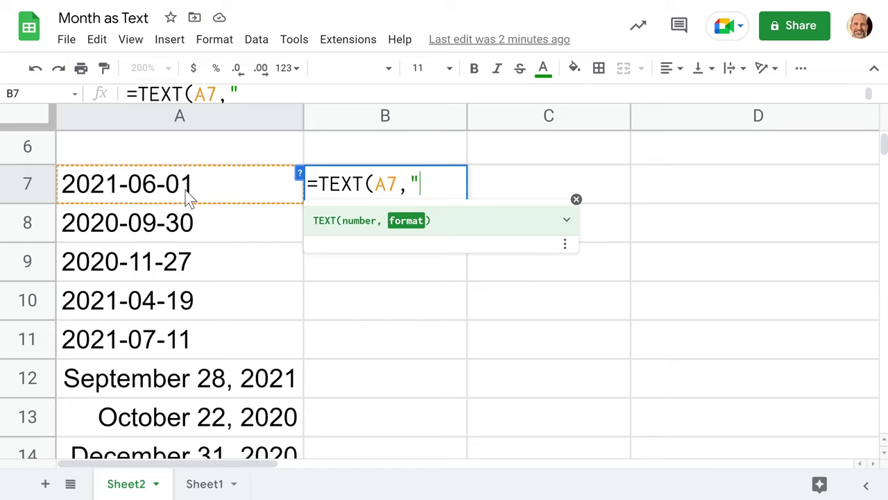
pyautogui.write('MM')
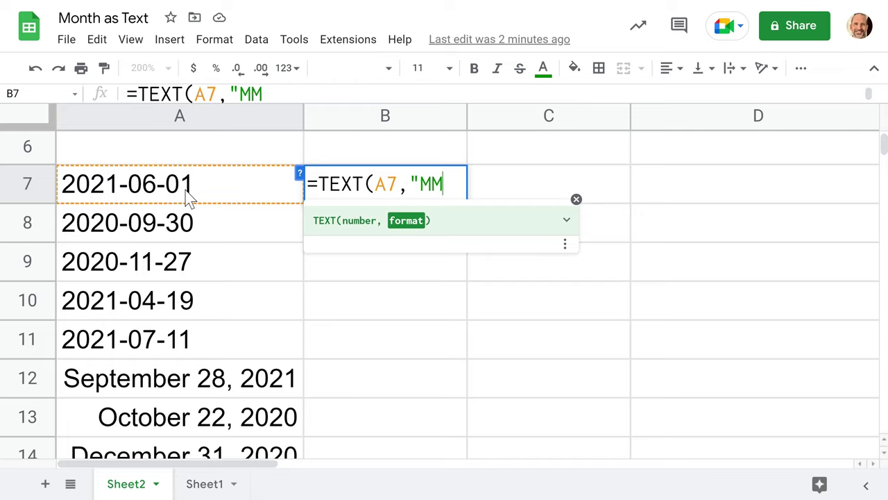
pyautogui.write('MM')
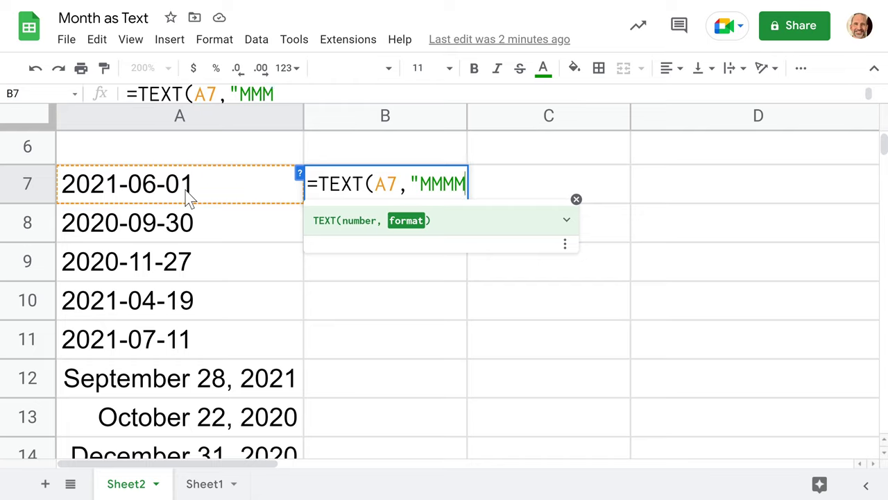
pyautogui.write('M"')
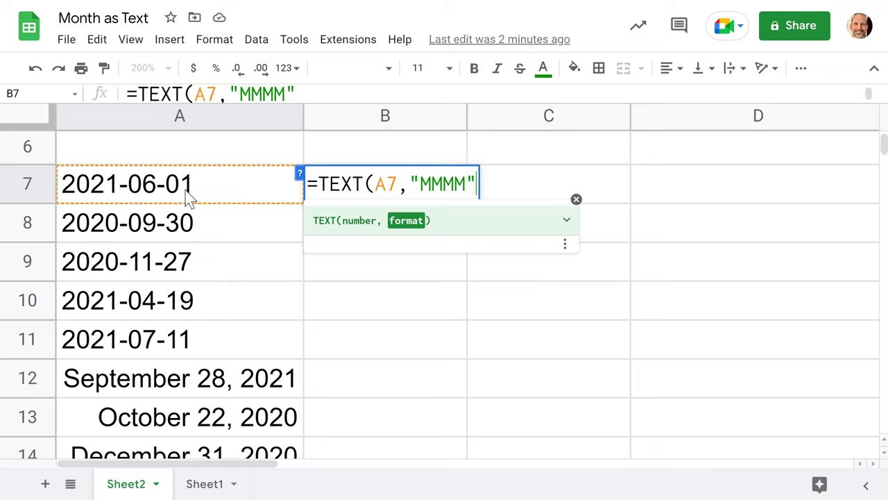
pyautogui.write(')')
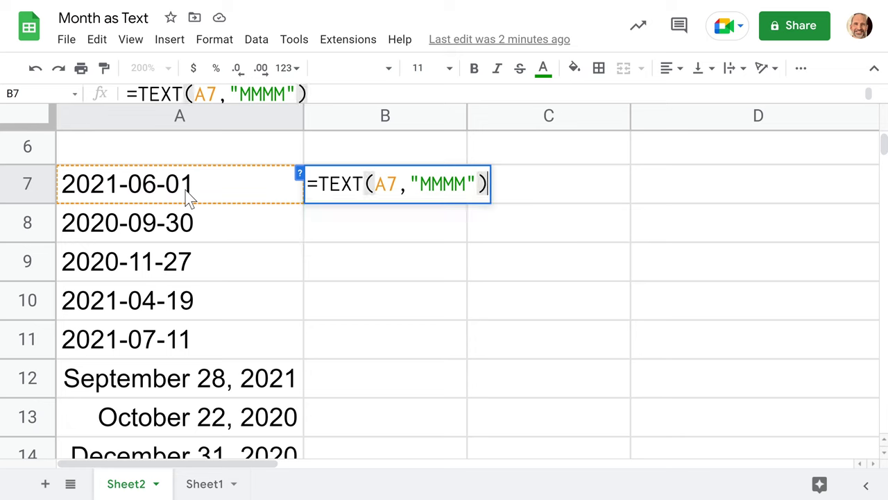
pyautogui.press('Return')
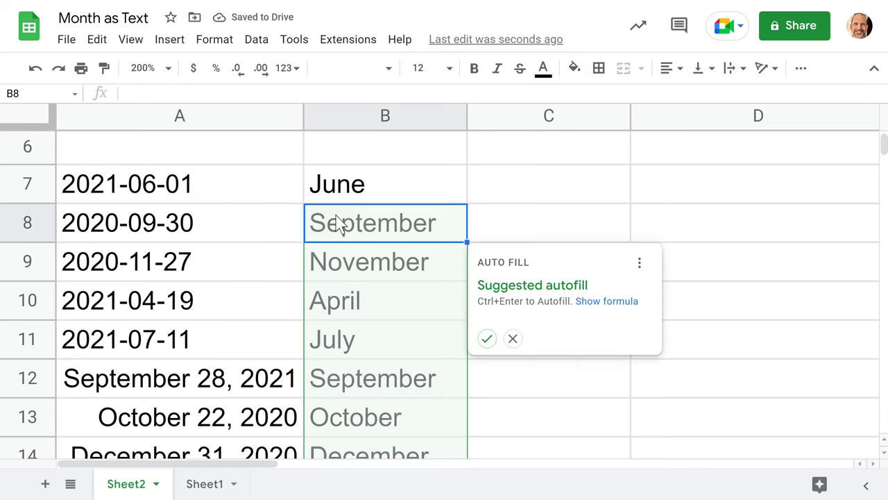
# Accept the suggested autofill so column B lists September, November, April, July, October, December.
pyautogui.click(487, 341)
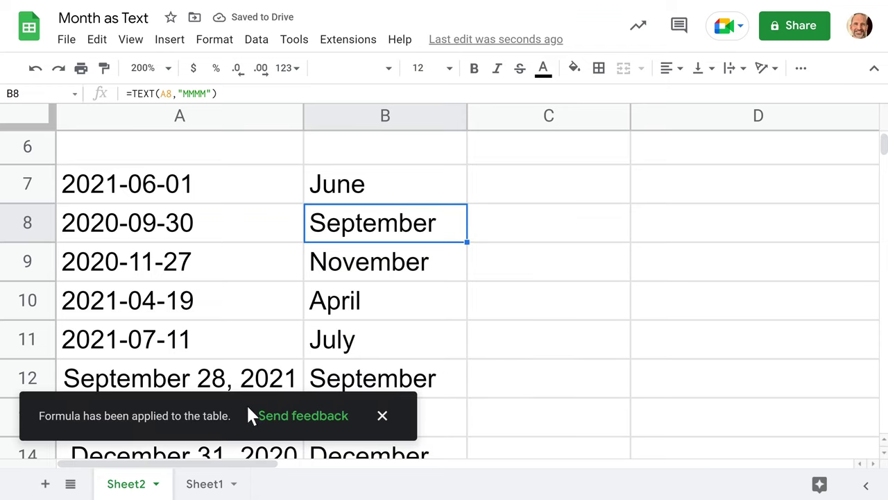
pyautogui.moveTo(110, 415); pyautogui.dragTo(208, 425)
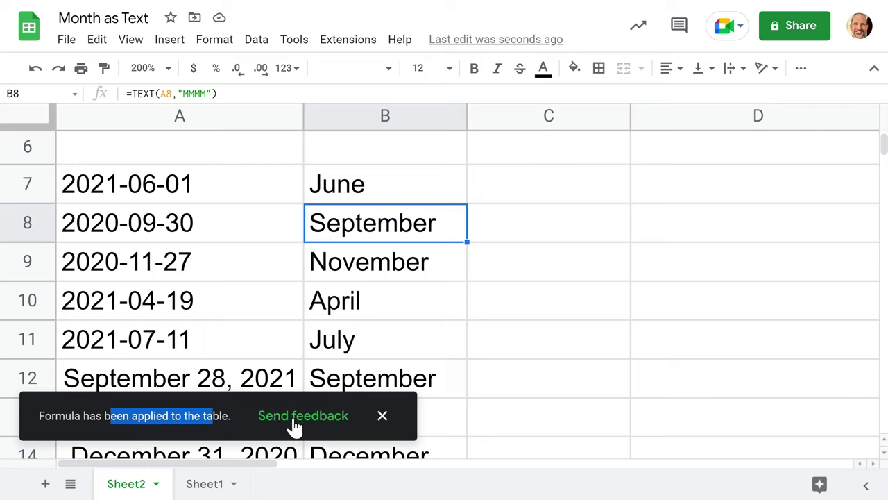
pyautogui.click(418, 196)
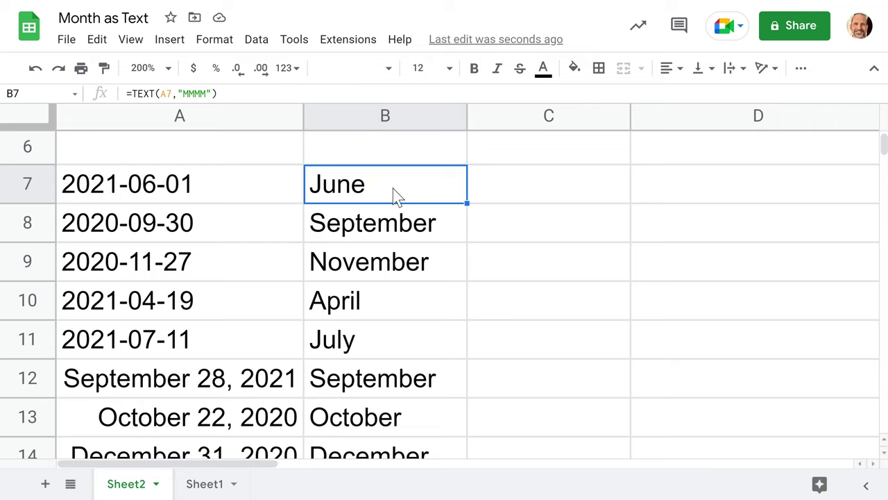
# Enter =ISNUMBER(B7) in C7, returning FALSE for the June text.
pyautogui.click(517, 195)
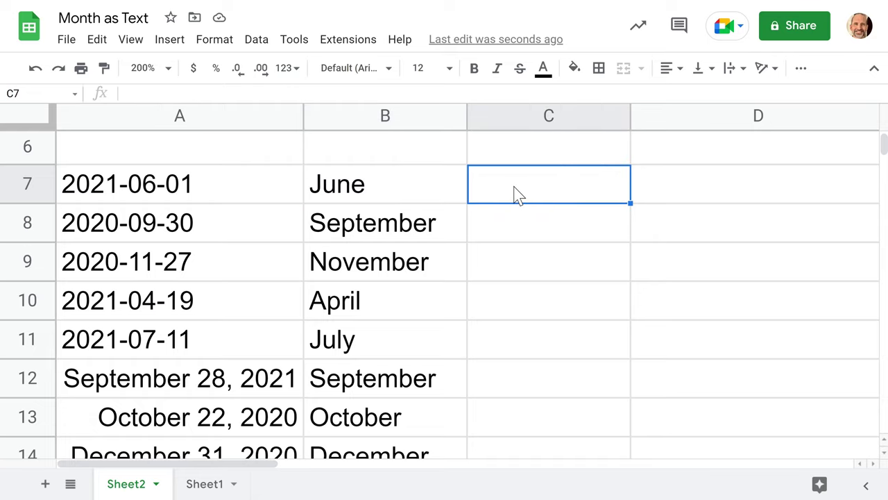
pyautogui.write('=')
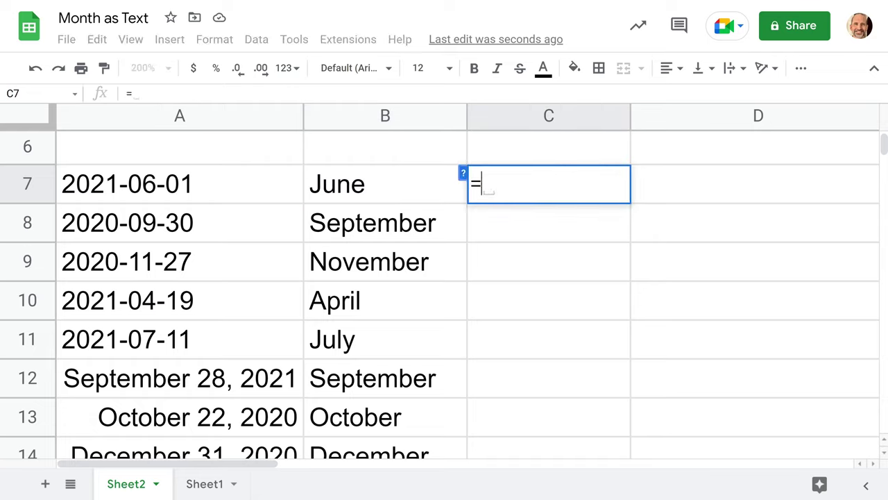
pyautogui.write('ISNUMBE')
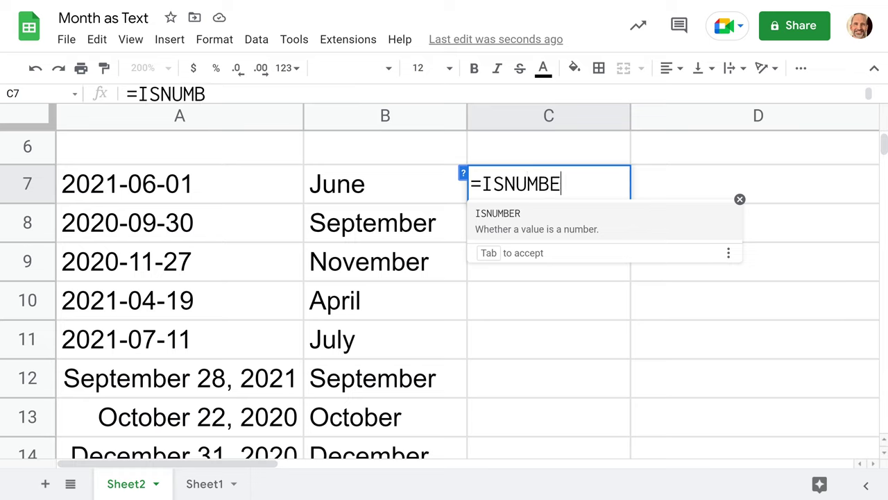
pyautogui.write('R(')
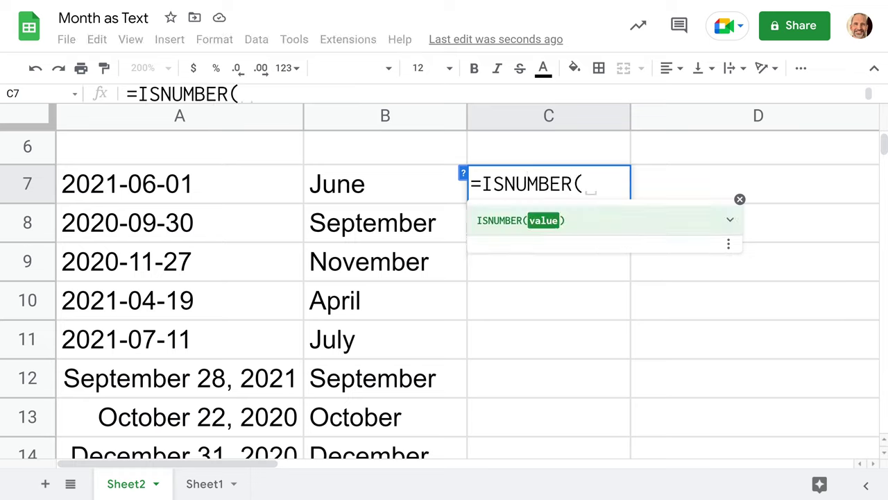
pyautogui.click(416, 189)
pyautogui.write(')')
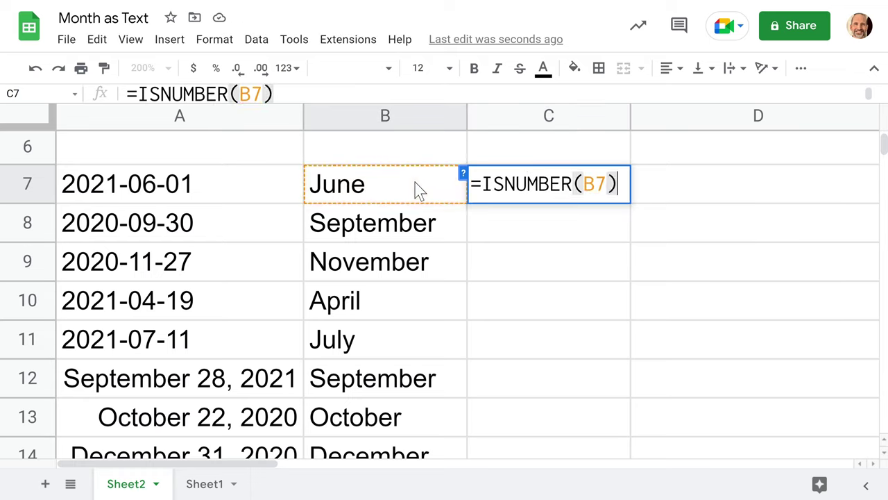
pyautogui.press('Return')
pyautogui.click(512, 183)
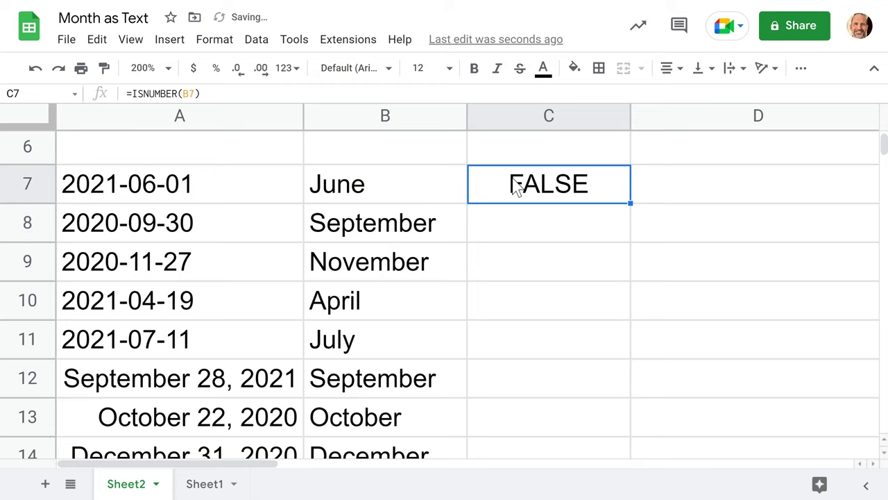
pyautogui.click(403, 191)
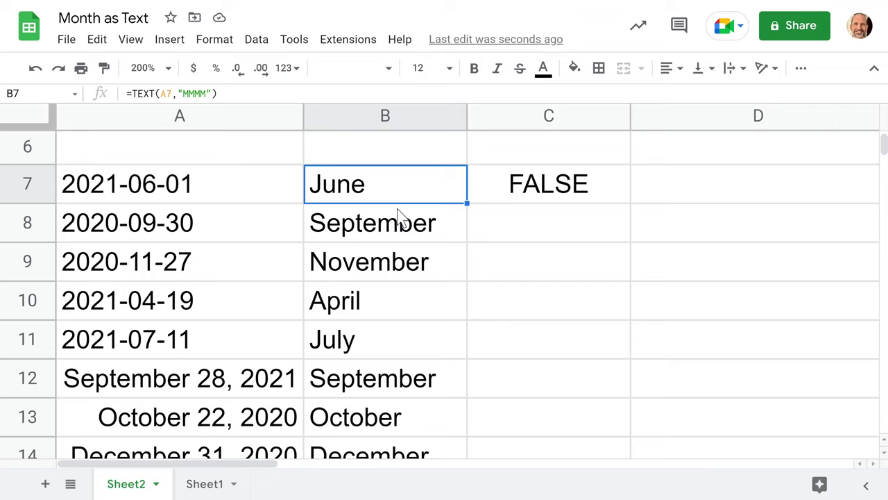
pyautogui.click(580, 191)
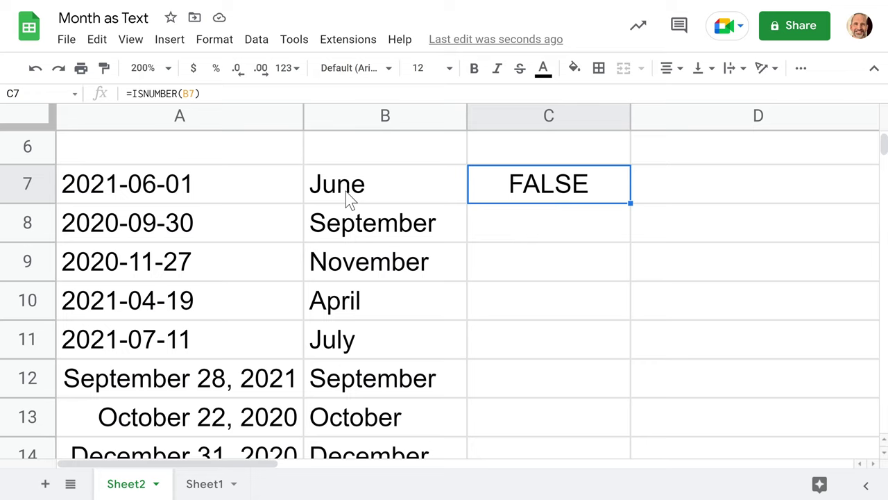
pyautogui.click(247, 199)
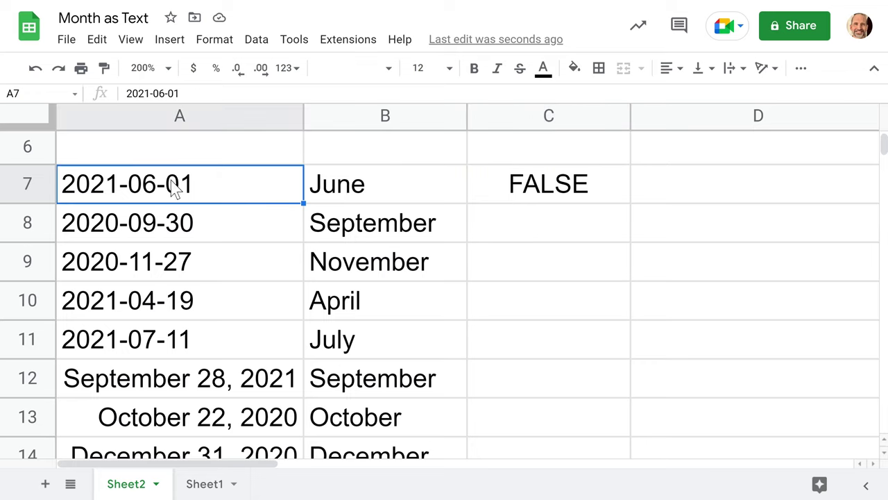
pyautogui.click(386, 189)
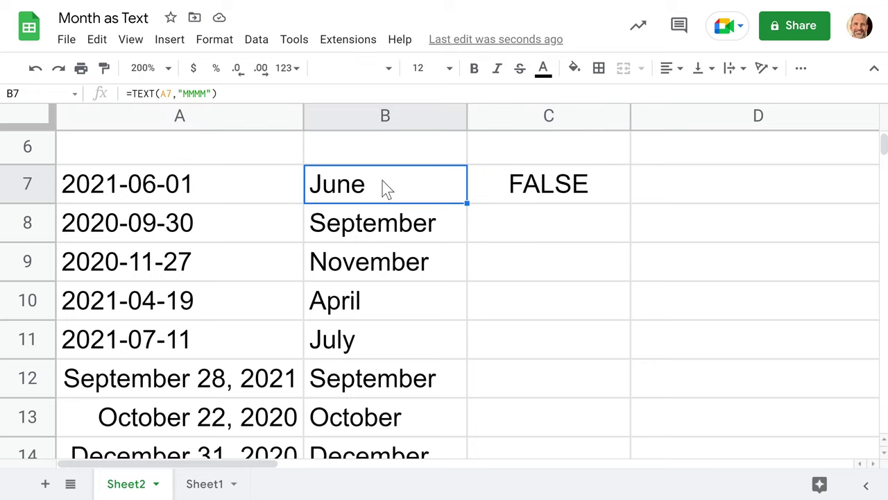
pyautogui.click(538, 189)
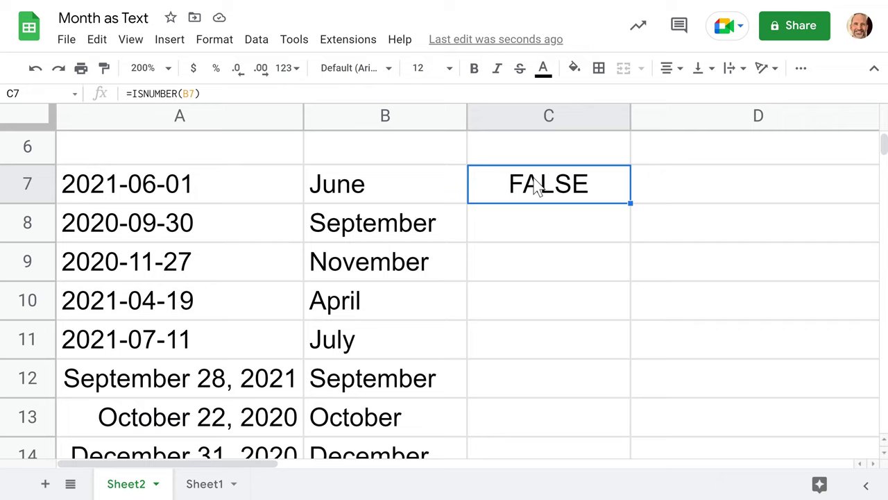